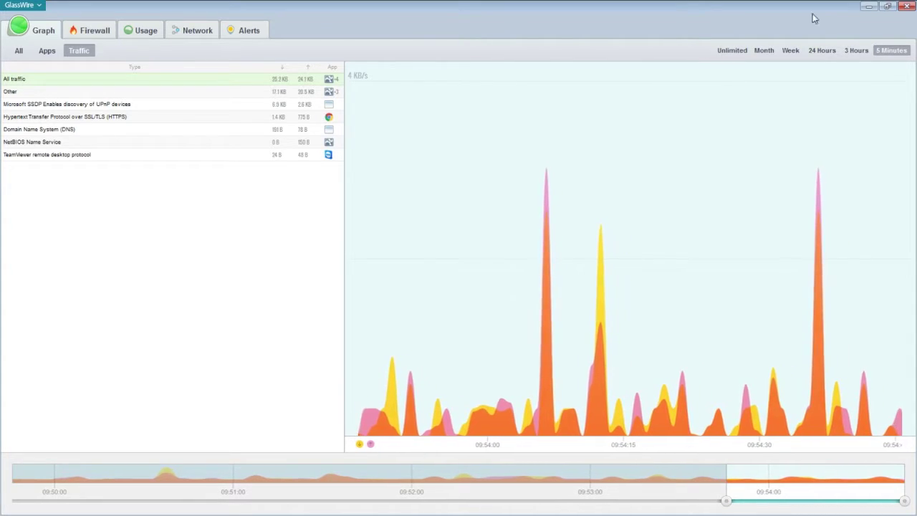
Show the Firewall view listing each app with its hosts and recent activity.
left_click(90, 30)
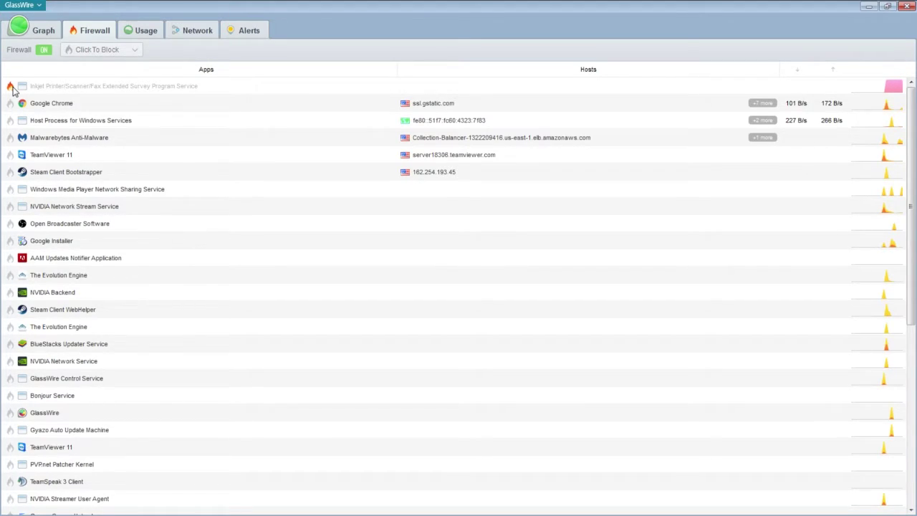
Show the Alerts history grouped by date, including May 3's network device alert.
left_click(227, 30)
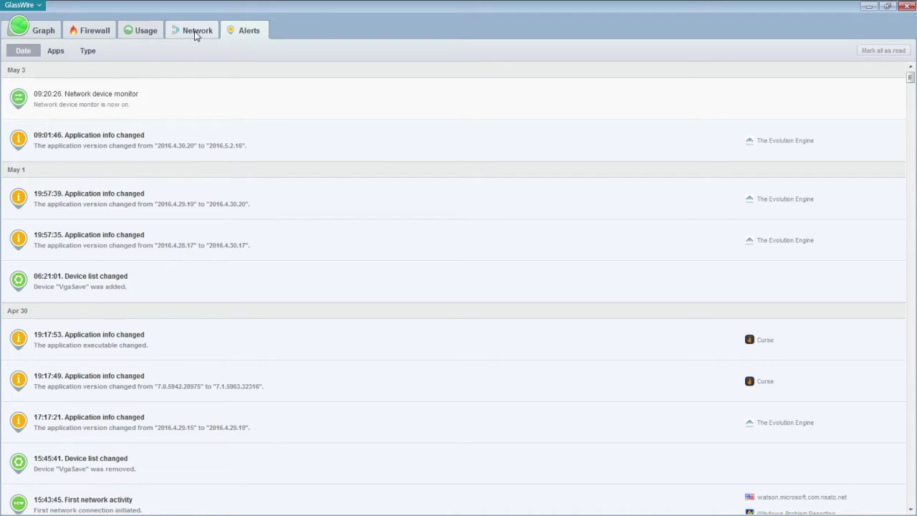
Return to the Graph, check the All and Apps views, then list traffic by protocol type.
left_click(50, 31)
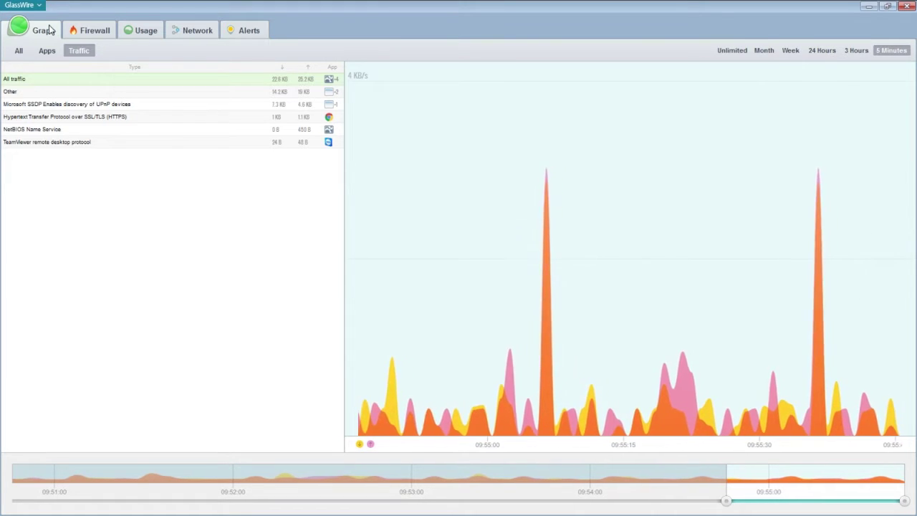
left_click(19, 50)
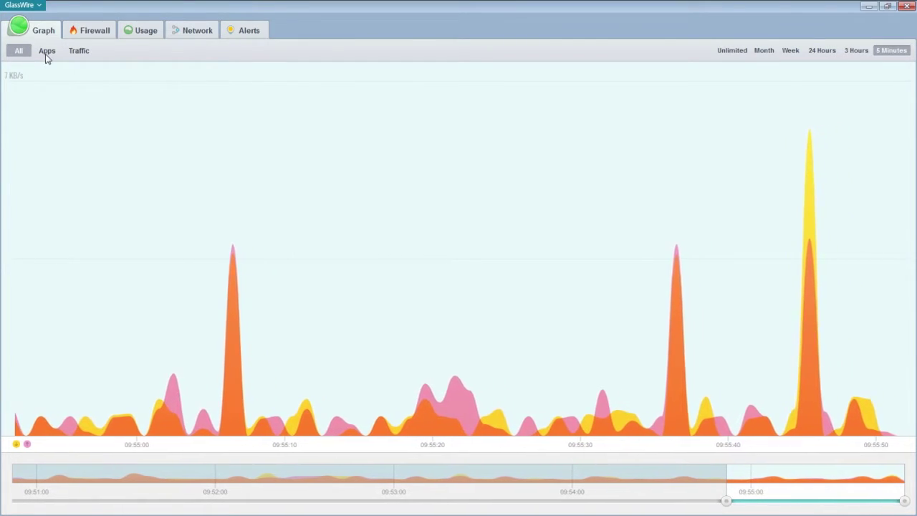
left_click(46, 55)
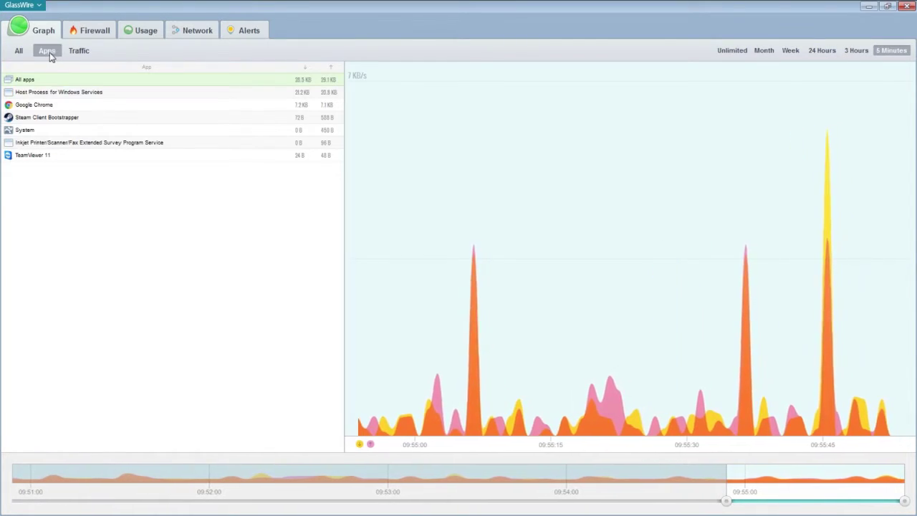
left_click(18, 50)
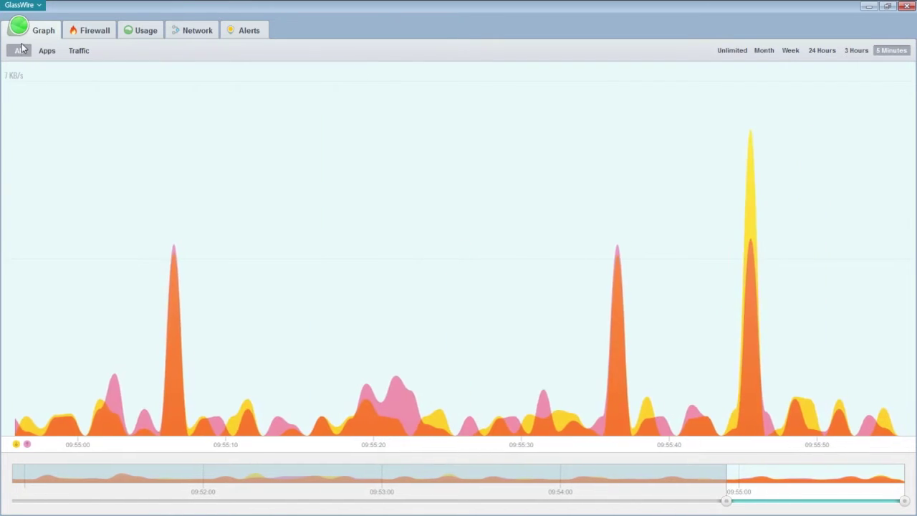
left_click(17, 7)
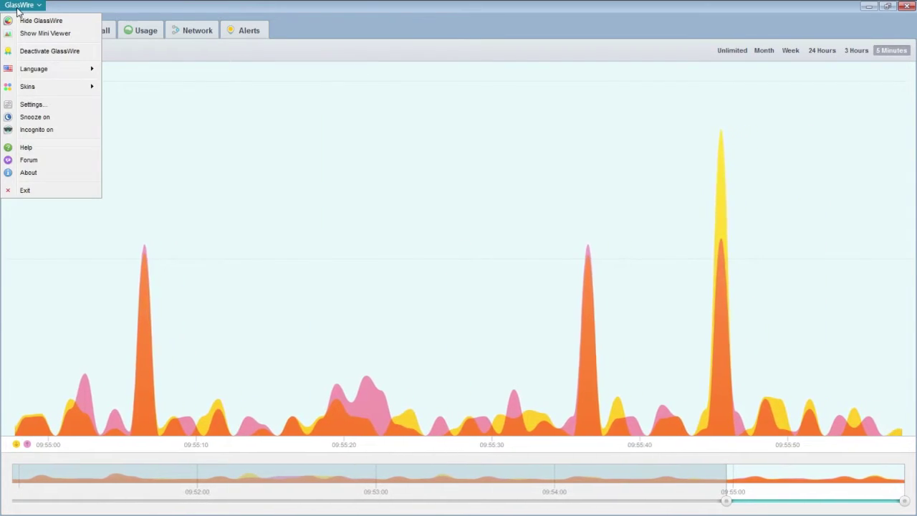
left_click(45, 36)
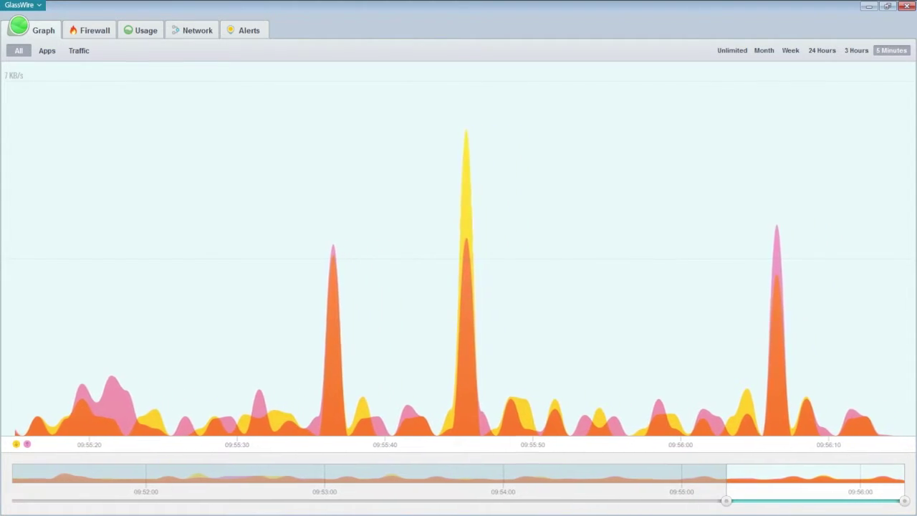
left_click(46, 51)
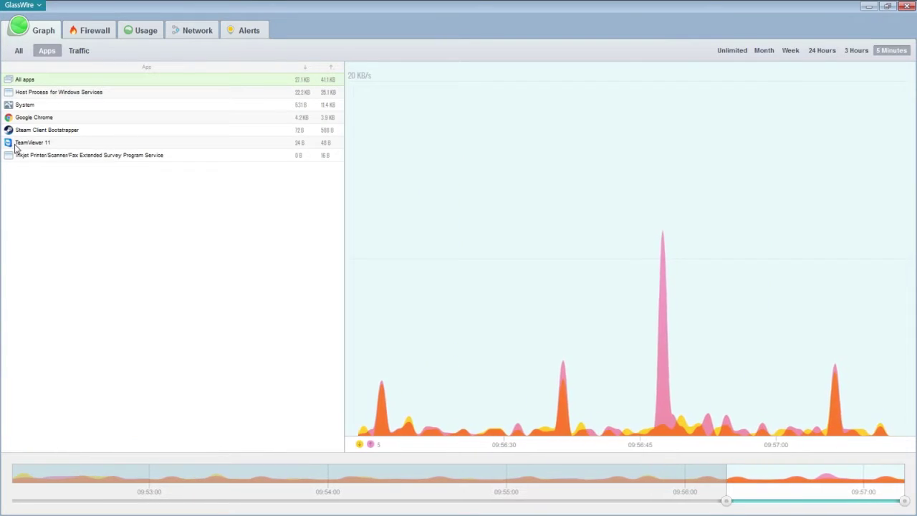
left_click(79, 51)
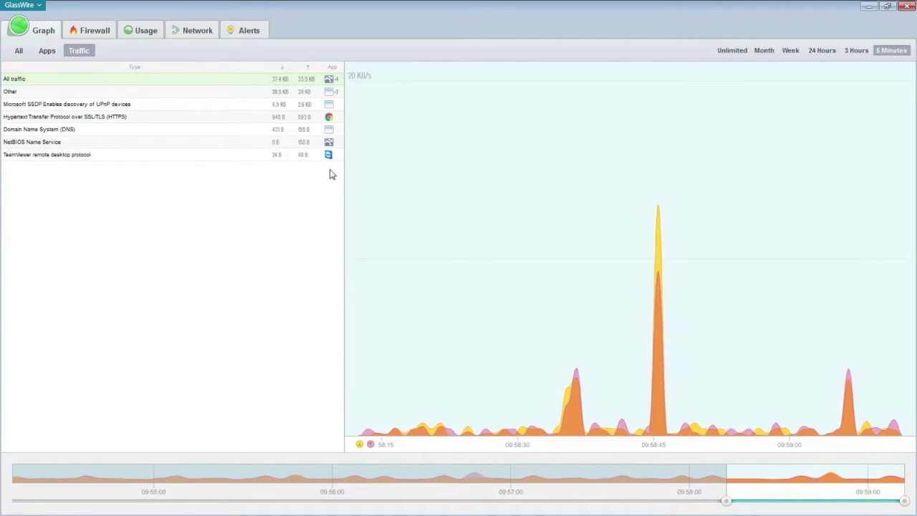
Virus-scan TeamViewer 11 and review its hosts and alerts.
mouse_move(329, 157)
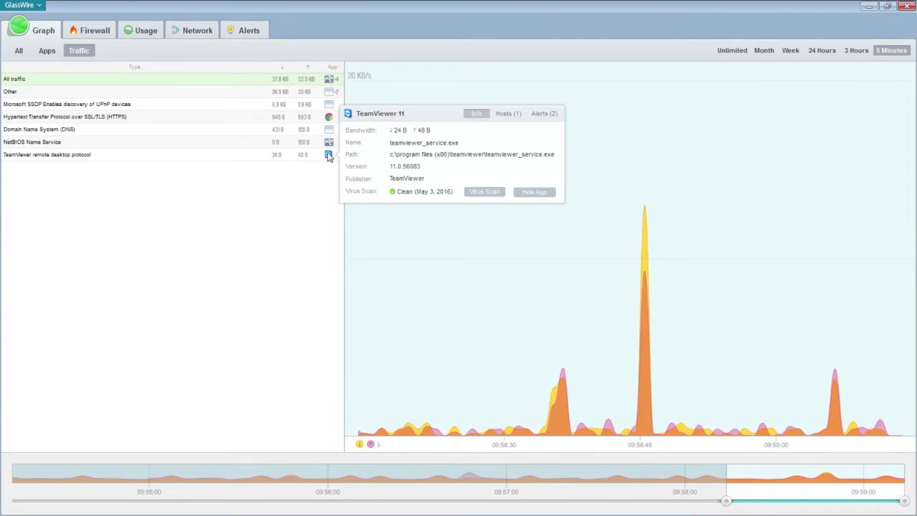
left_click(487, 192)
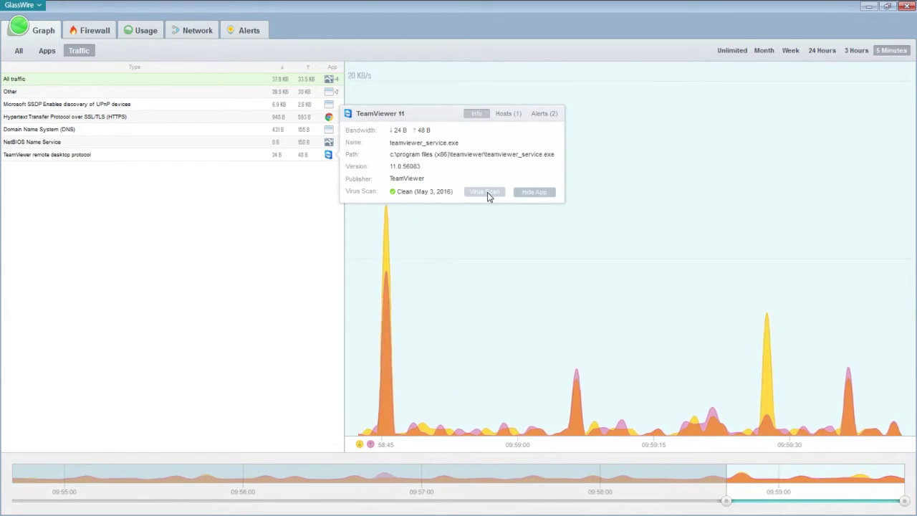
left_click(511, 117)
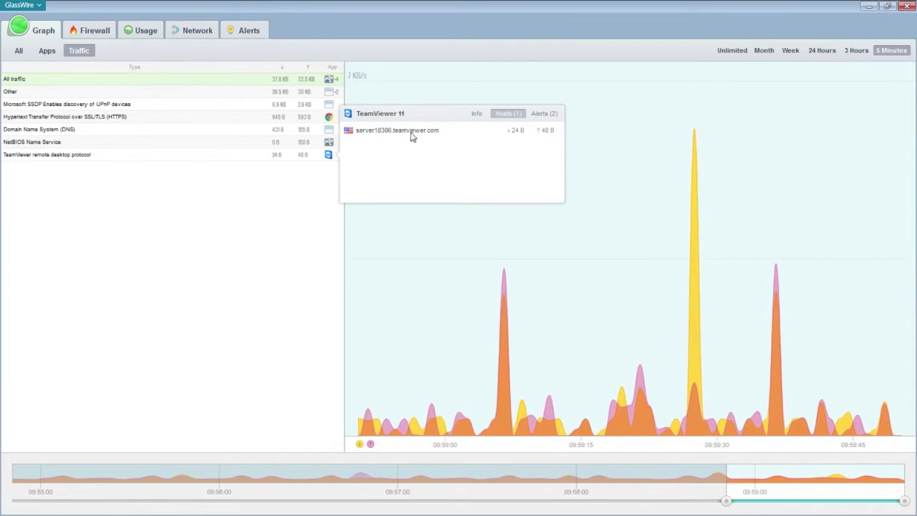
left_click(543, 115)
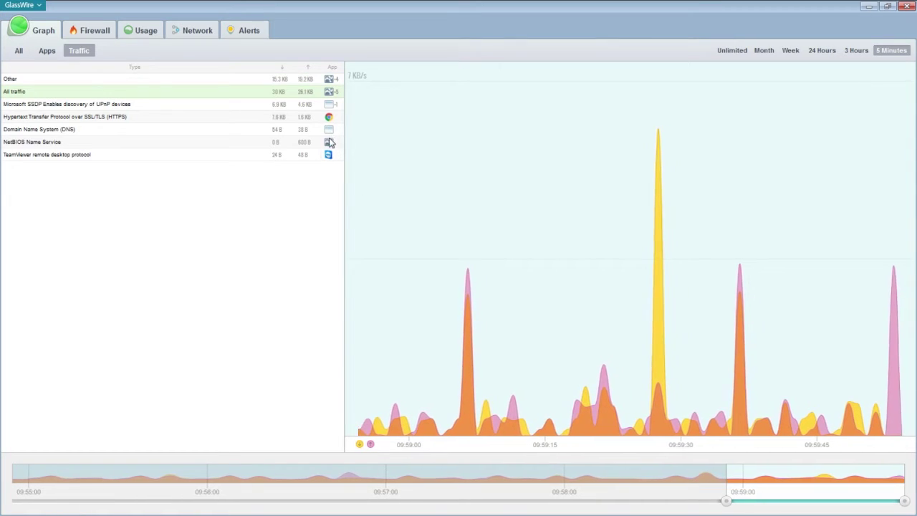
Virus-scan Google Chrome and review its hosts and alerts.
mouse_move(330, 121)
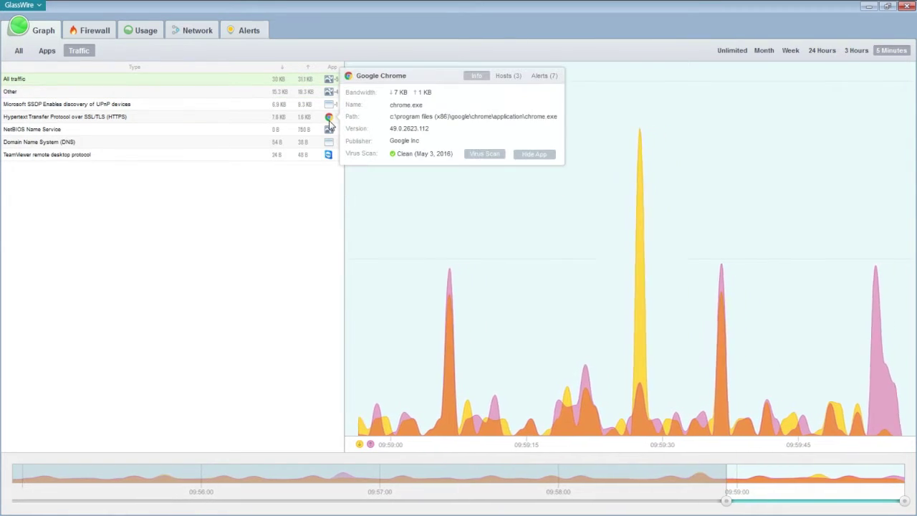
left_click(500, 156)
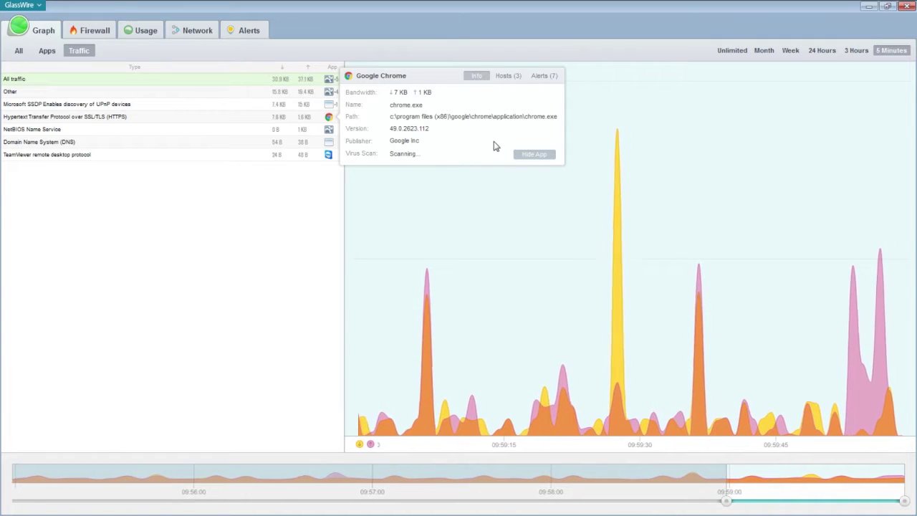
left_click(506, 76)
left_click(550, 76)
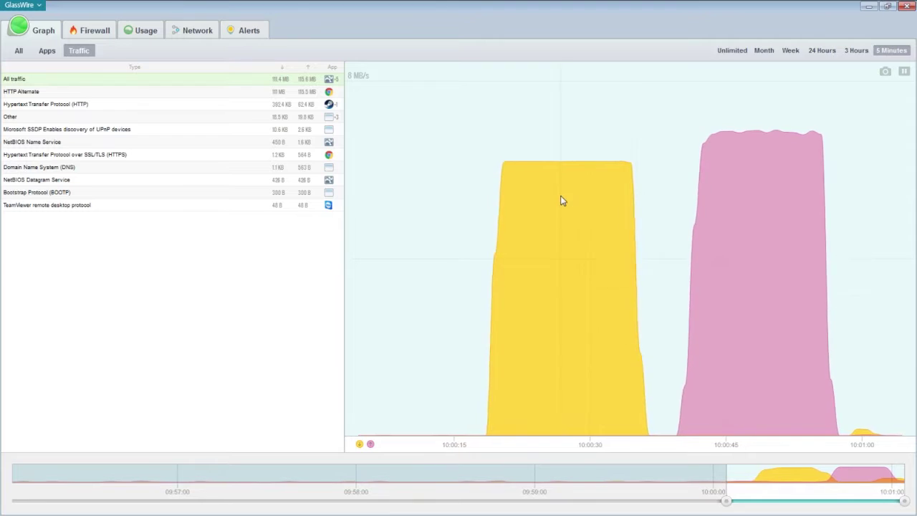
Show today's usage summary: 647.3 MB incoming, 238.1 MB outgoing, HTTP Alternate on top.
left_click(138, 33)
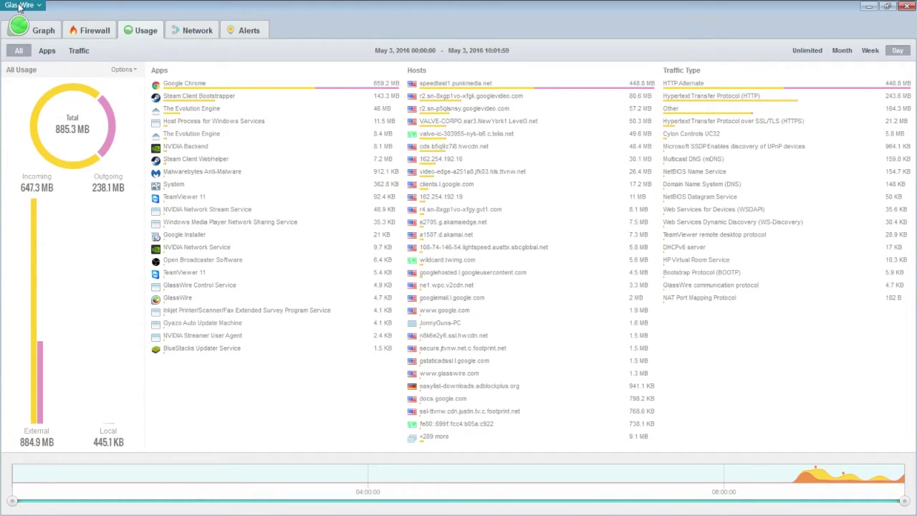
left_click(20, 6)
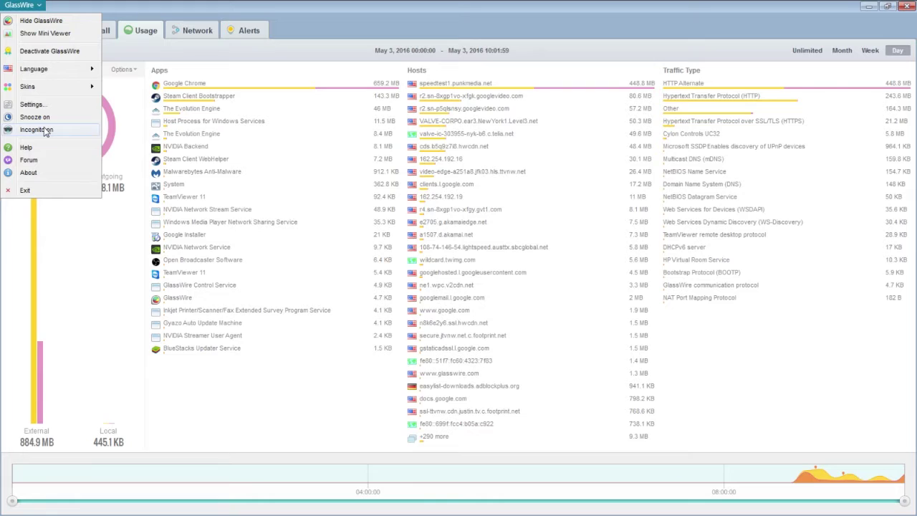
left_click(419, 11)
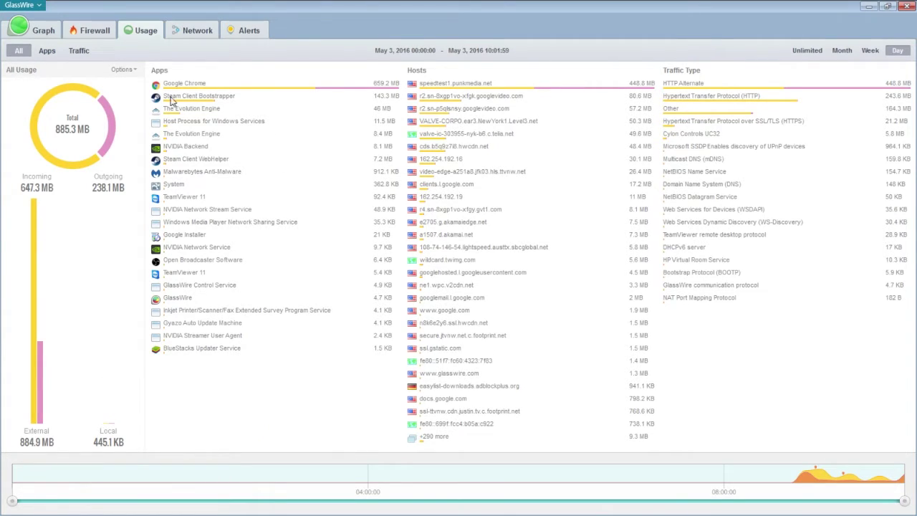
View per-app usage for Chrome, Windows Services, BlueStacks, NVIDIA, Steam and Malwarebytes, then all apps.
left_click(49, 53)
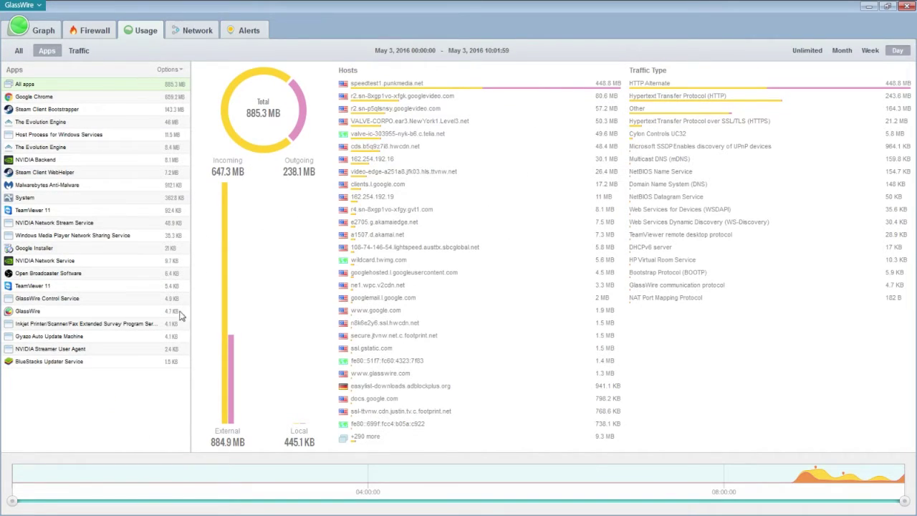
left_click(93, 98)
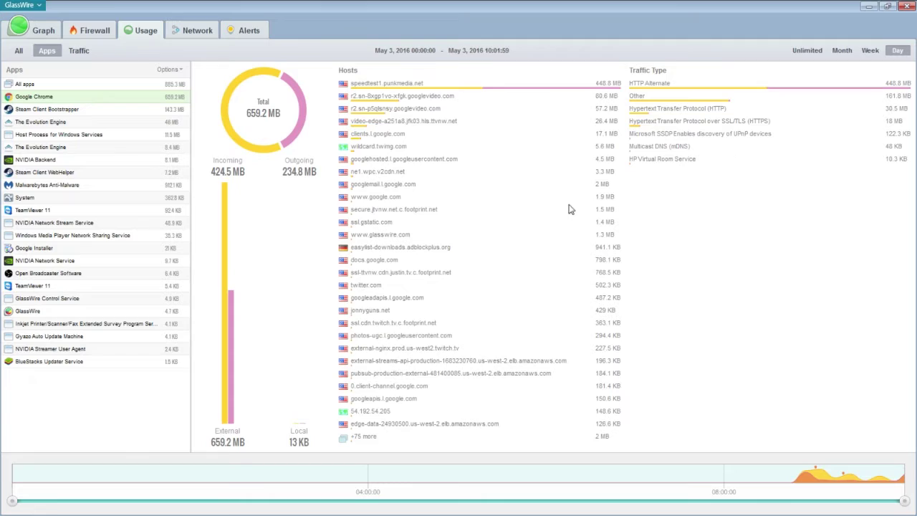
left_click(84, 136)
left_click(59, 363)
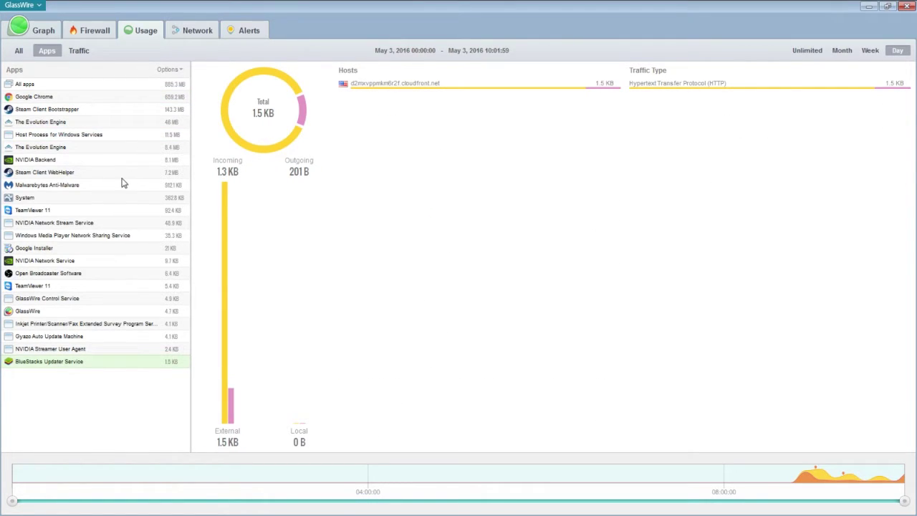
left_click(49, 161)
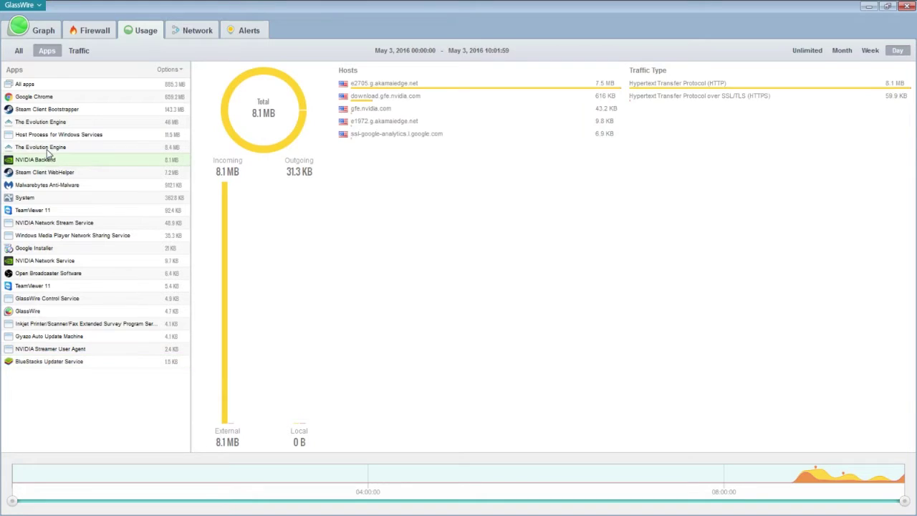
left_click(43, 174)
left_click(42, 186)
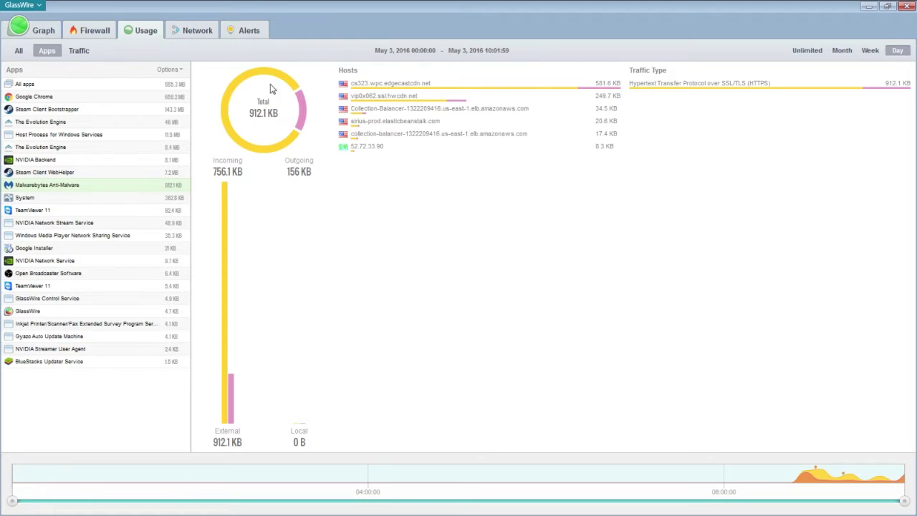
left_click(64, 88)
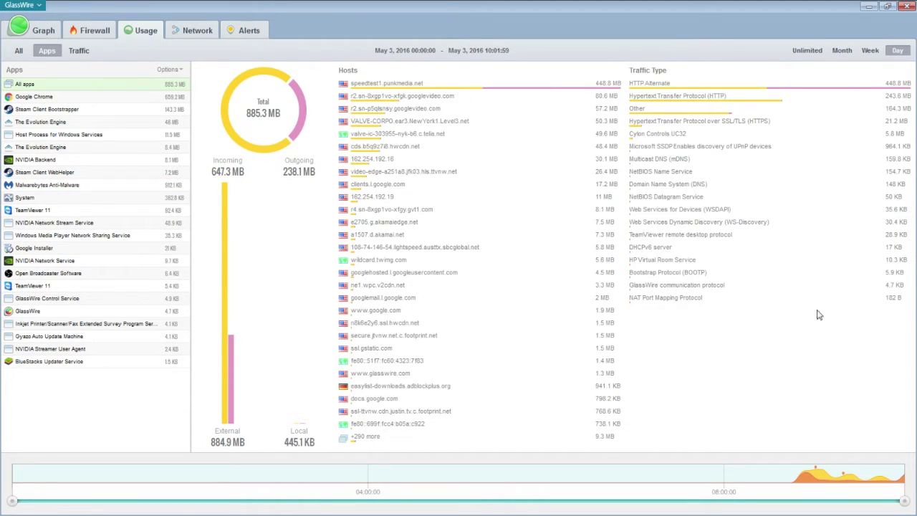
Compare all-time usage against the single-day view totalling 885.4 MB.
left_click(808, 52)
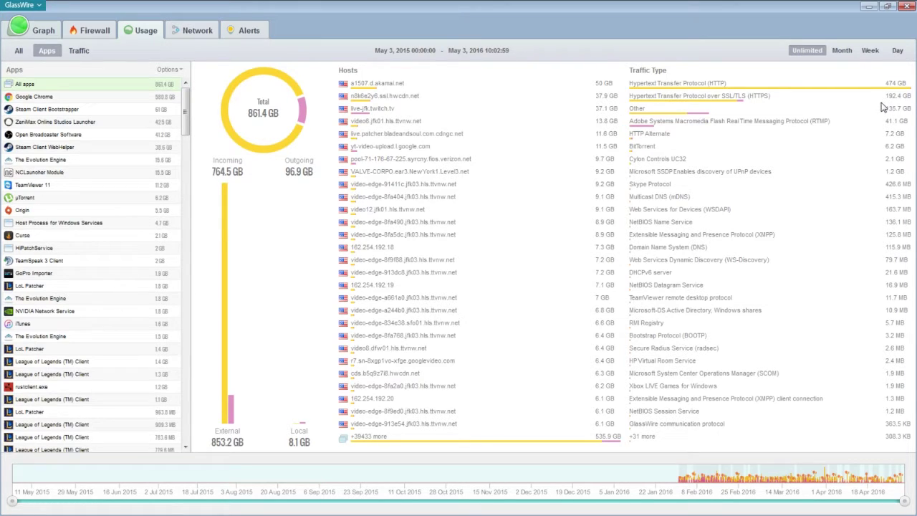
left_click(898, 50)
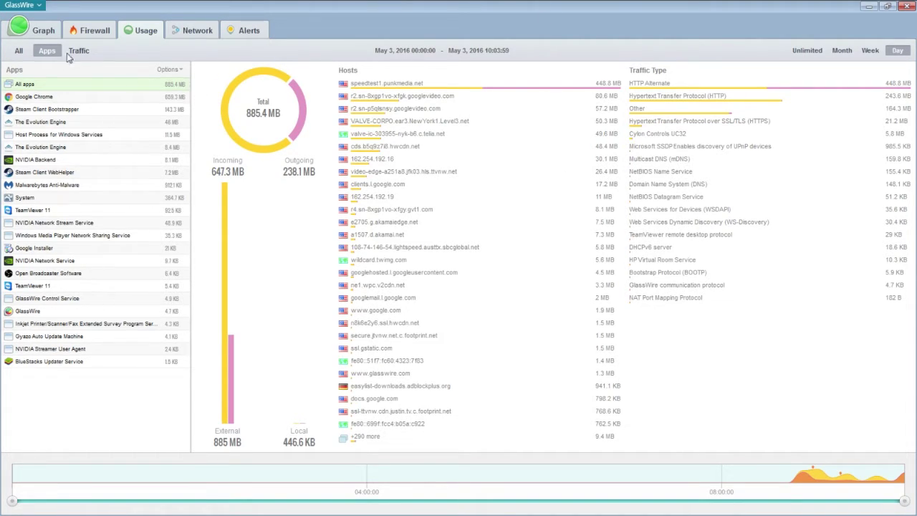
Show the Firewall app and host list, with the Inkjet Printer service still blocked.
left_click(105, 32)
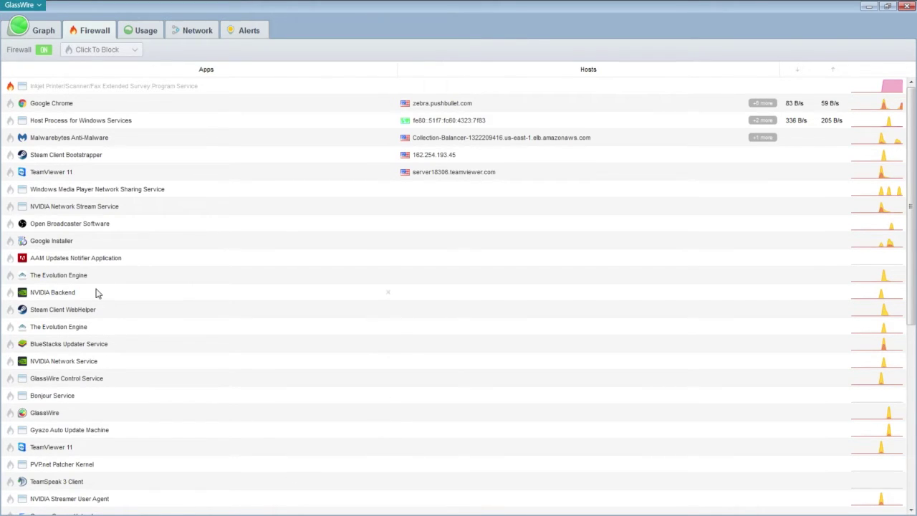
Check the four network devices and alerts, return to Usage, and bring up the main menu.
left_click(144, 33)
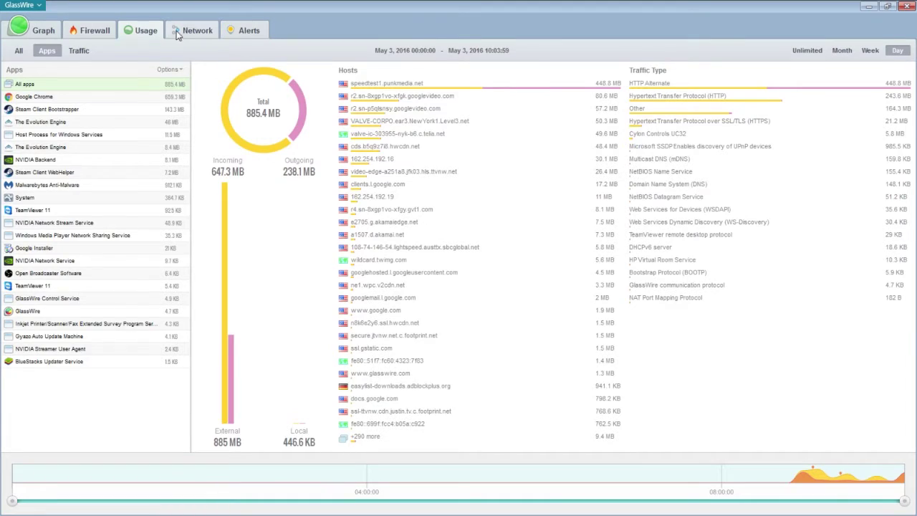
left_click(188, 31)
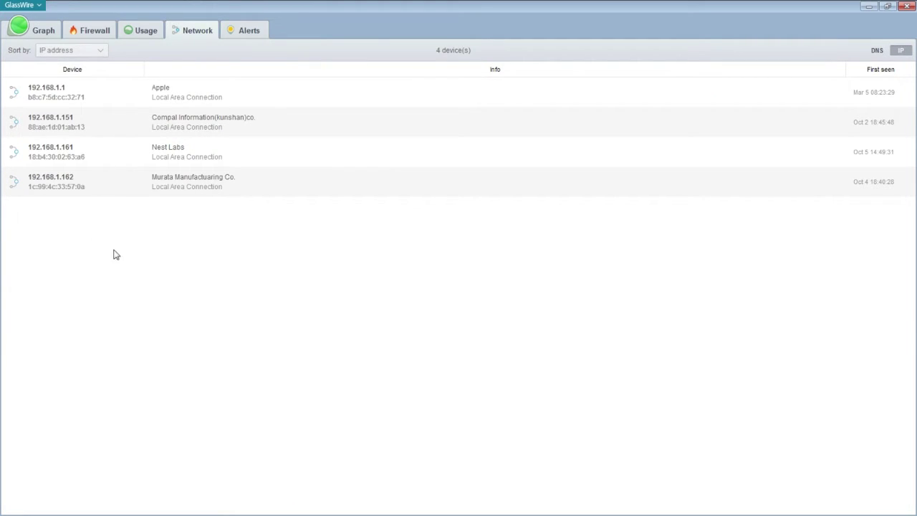
left_click(149, 34)
left_click(242, 31)
left_click(150, 34)
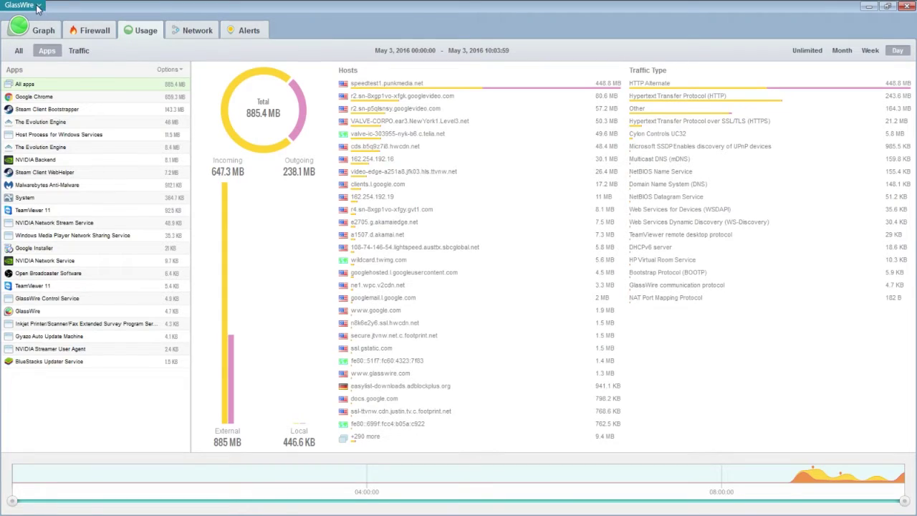
left_click(39, 6)
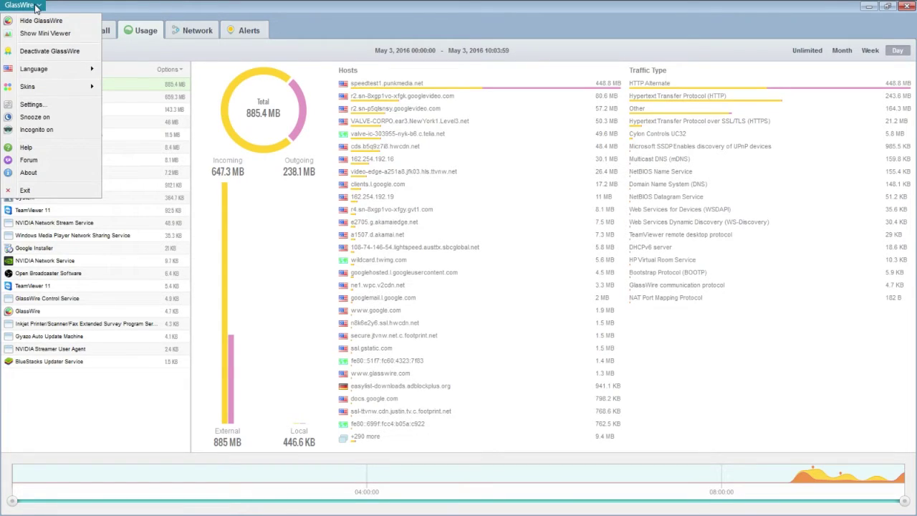
In Settings, view the Server tab ports: listening port 7007, range 7000 to 8000.
left_click(34, 106)
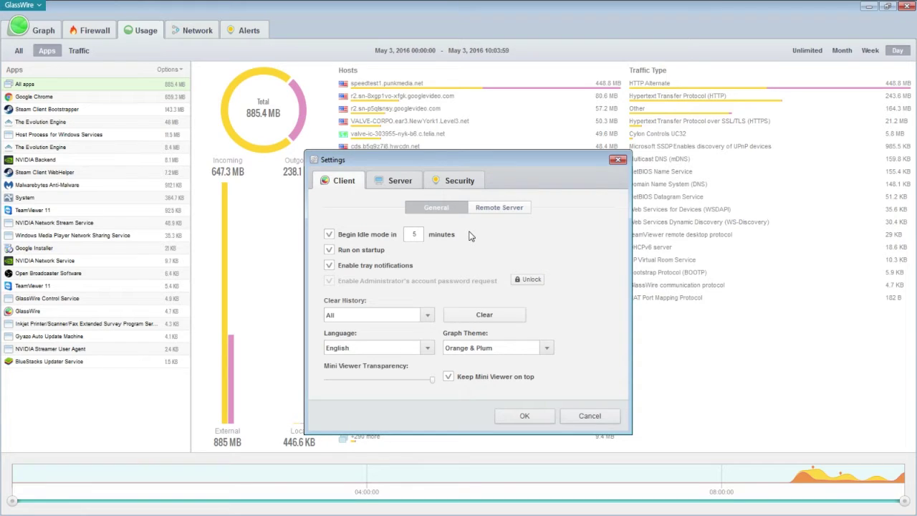
left_click(395, 185)
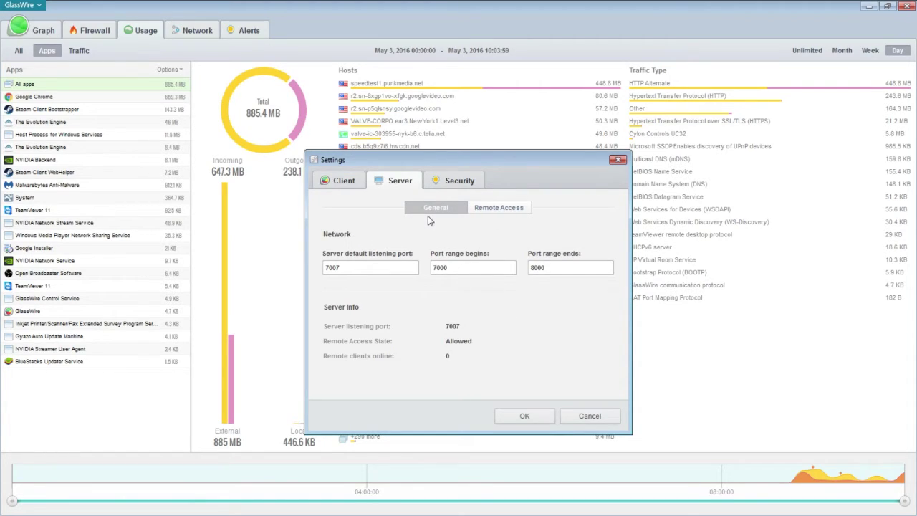
left_click(344, 184)
left_click(379, 180)
Unlock Security settings and enable Camera and mic, Internet access and Bandwidth overage monitors.
left_click(444, 184)
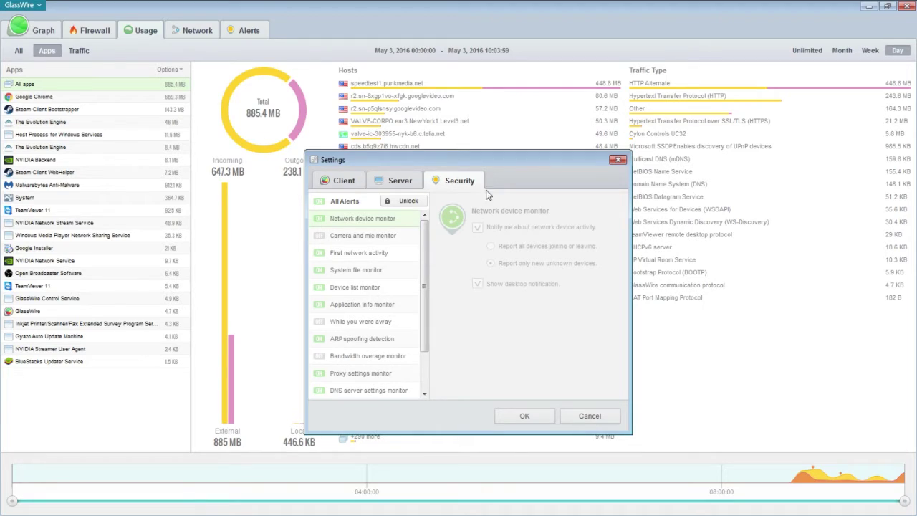
left_click(406, 202)
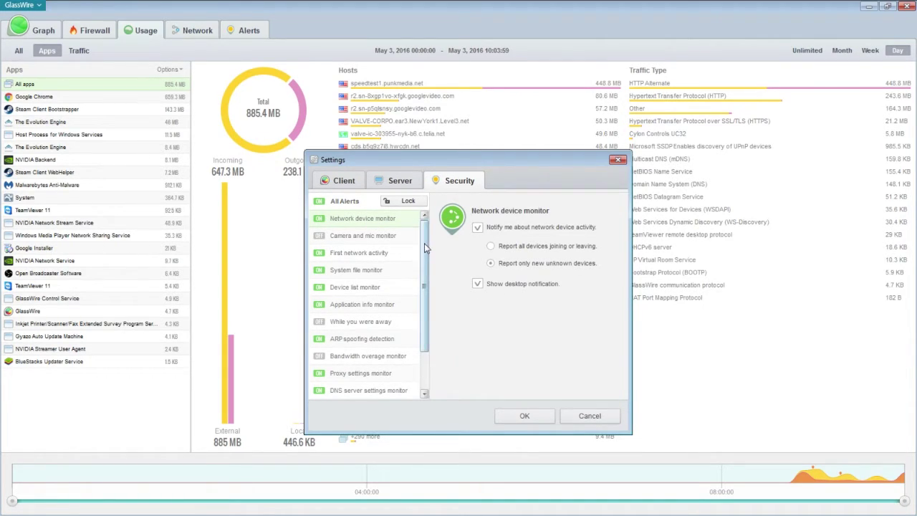
left_click(318, 236)
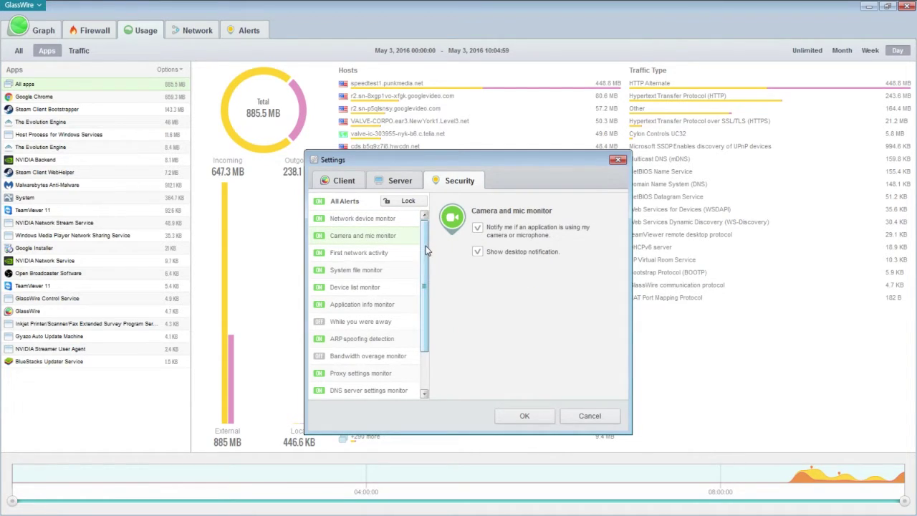
left_click_drag(427, 250, 428, 286)
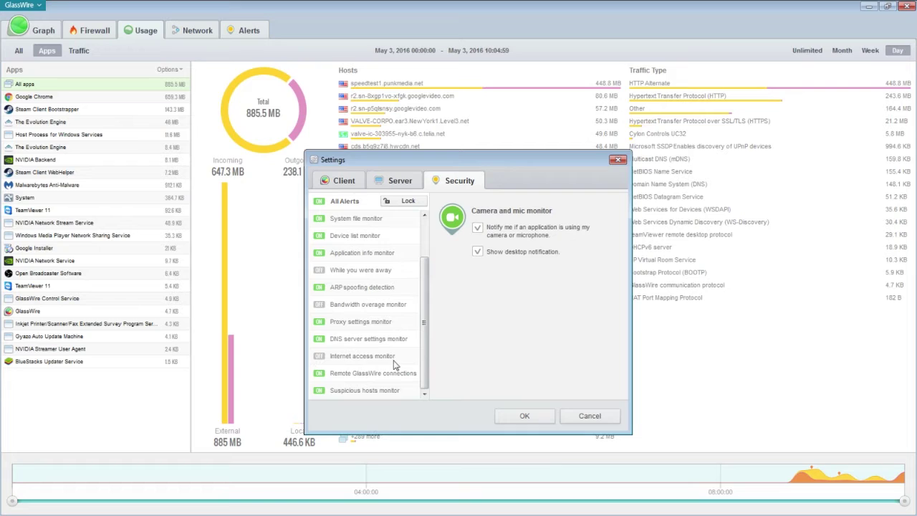
left_click(320, 357)
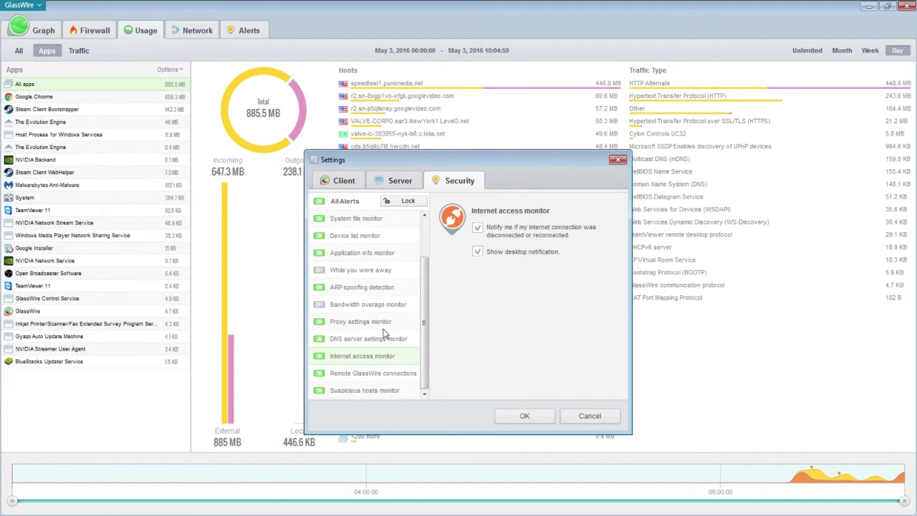
left_click(319, 306)
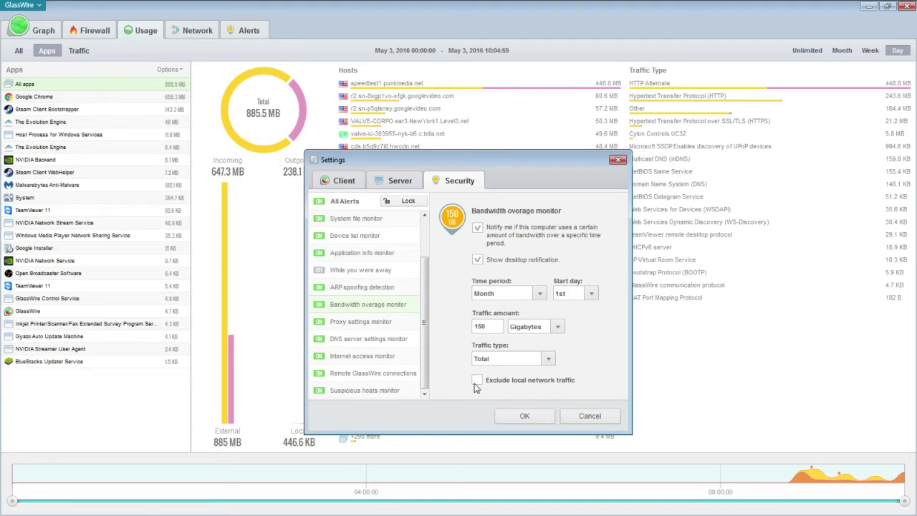
left_click(401, 182)
left_click(339, 184)
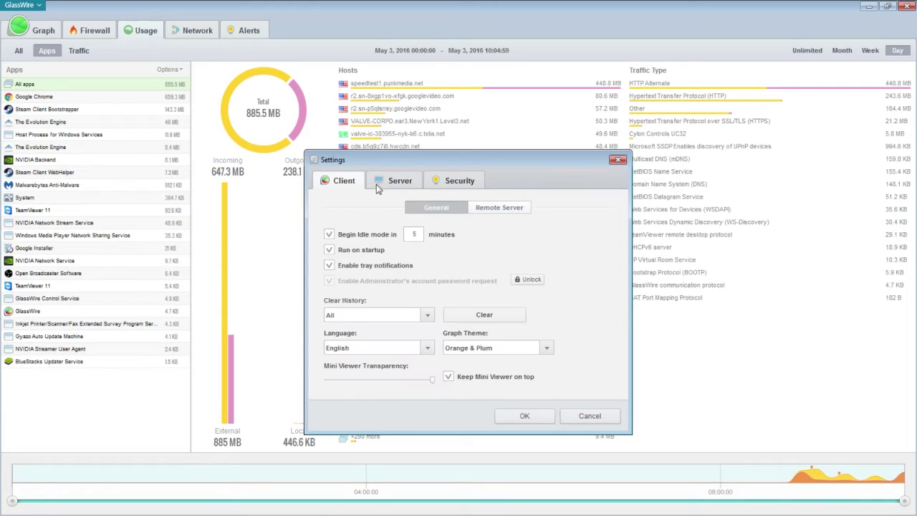
Save the settings, check the new alerts, then open an alert bubble on the live graph.
left_click(534, 417)
left_click(230, 30)
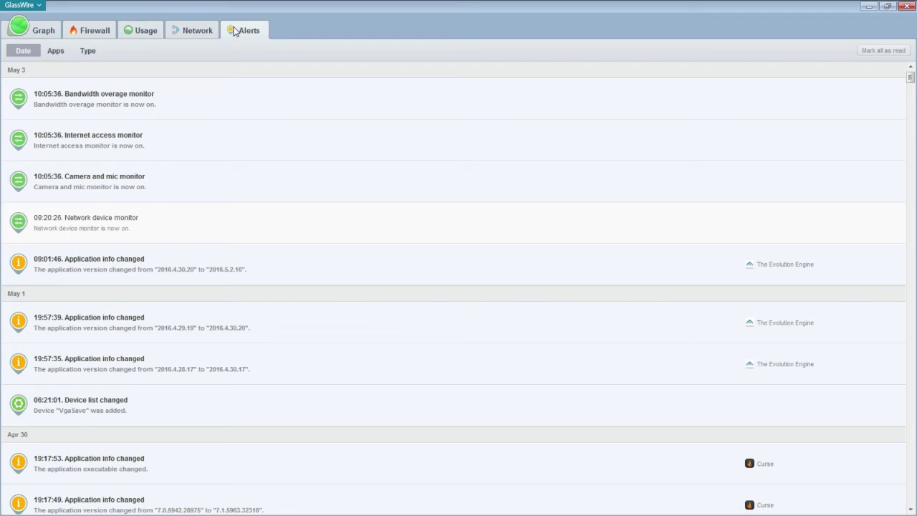
left_click(37, 31)
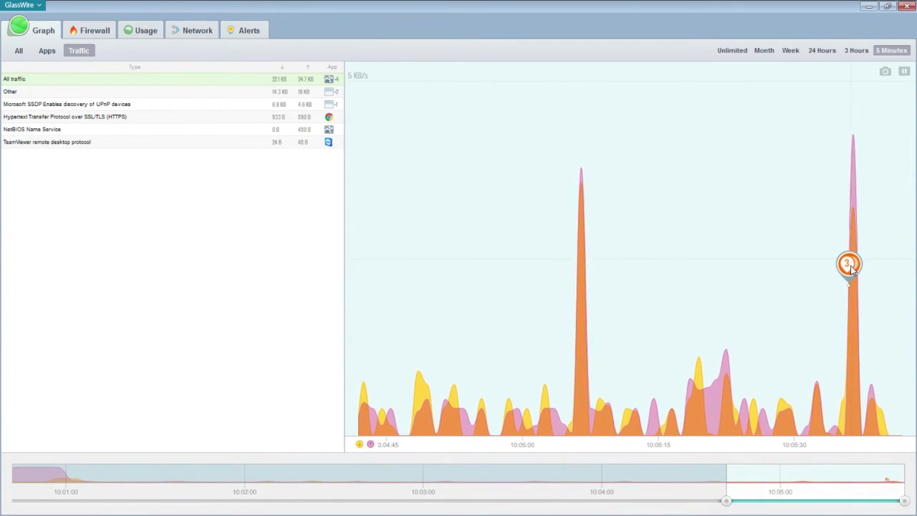
left_click(840, 268)
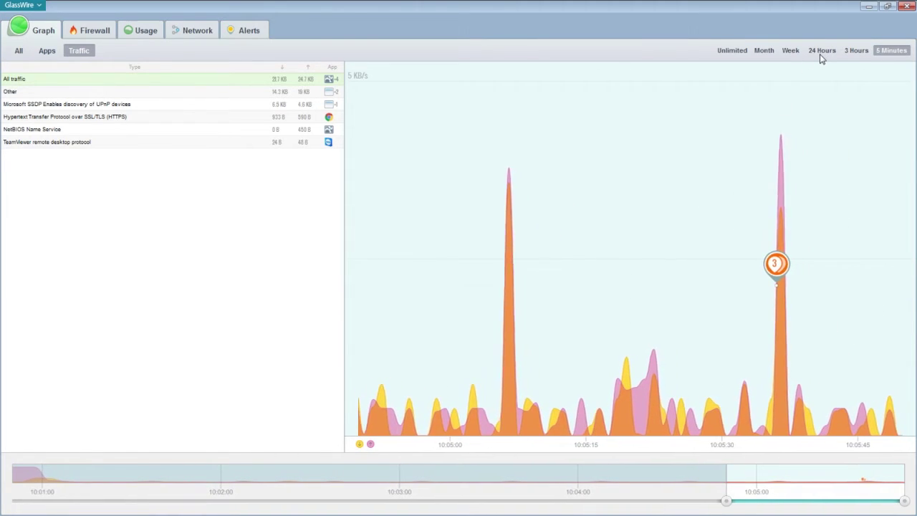
Switch the graph to the Week range and read the alert bubbles along the traffic peaks.
left_click(791, 50)
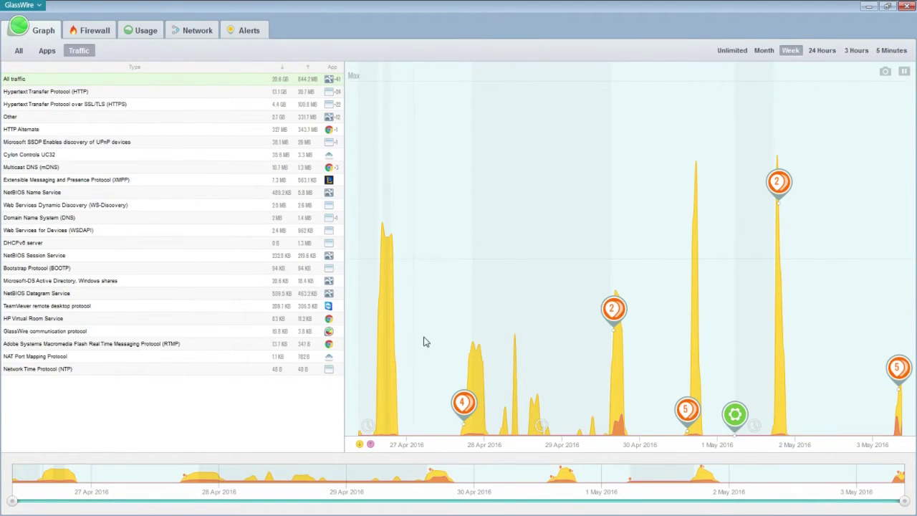
mouse_move(738, 414)
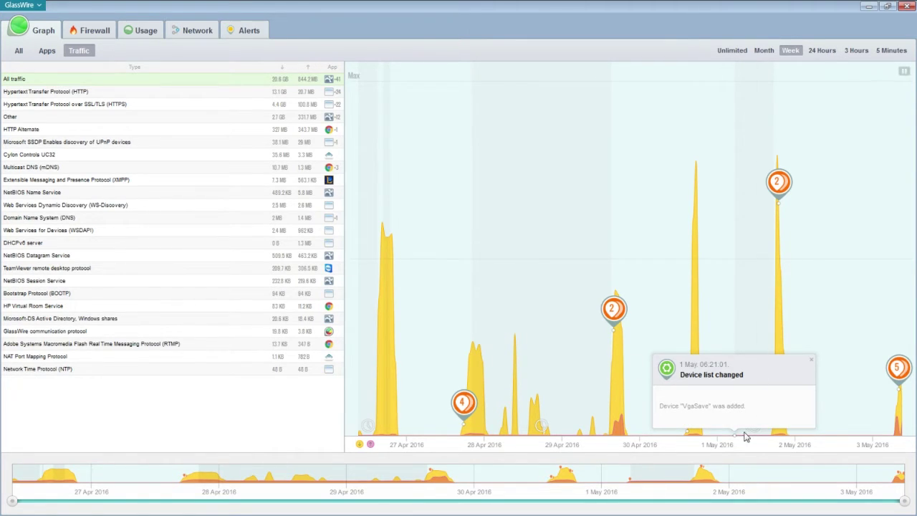
mouse_move(466, 402)
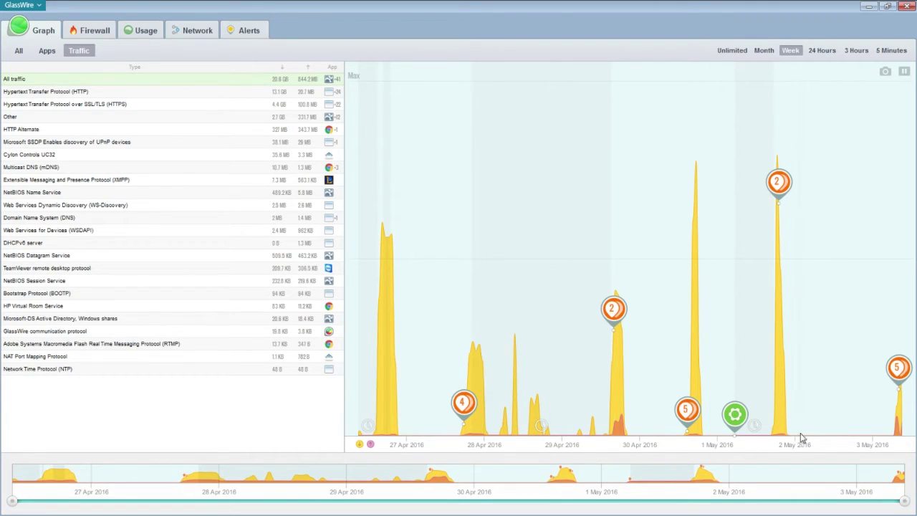
mouse_move(897, 370)
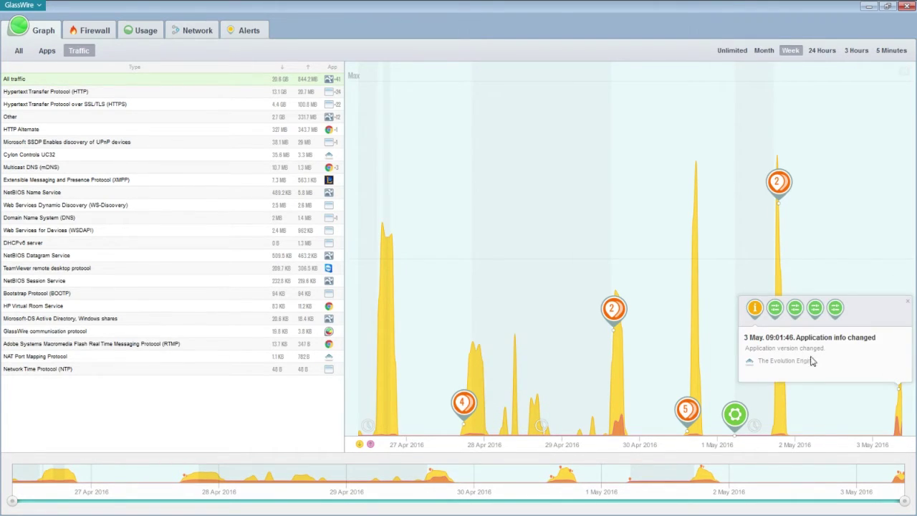
mouse_move(812, 311)
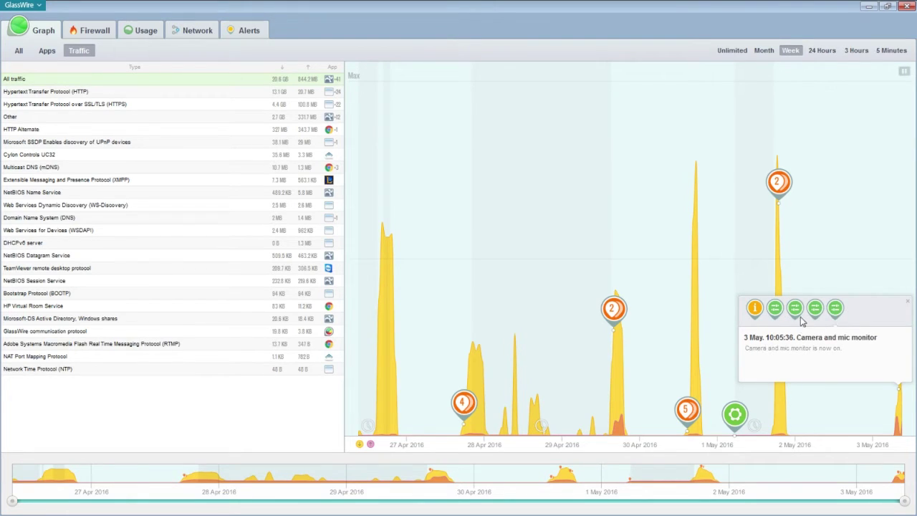
mouse_move(752, 310)
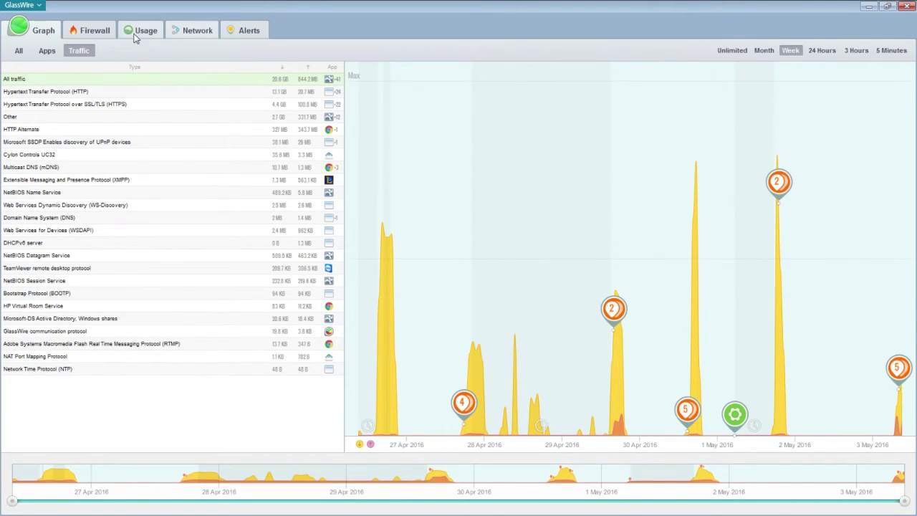
Browse the firewall's apps and hosts, then go through Usage and Alerts to the main menu.
left_click(108, 33)
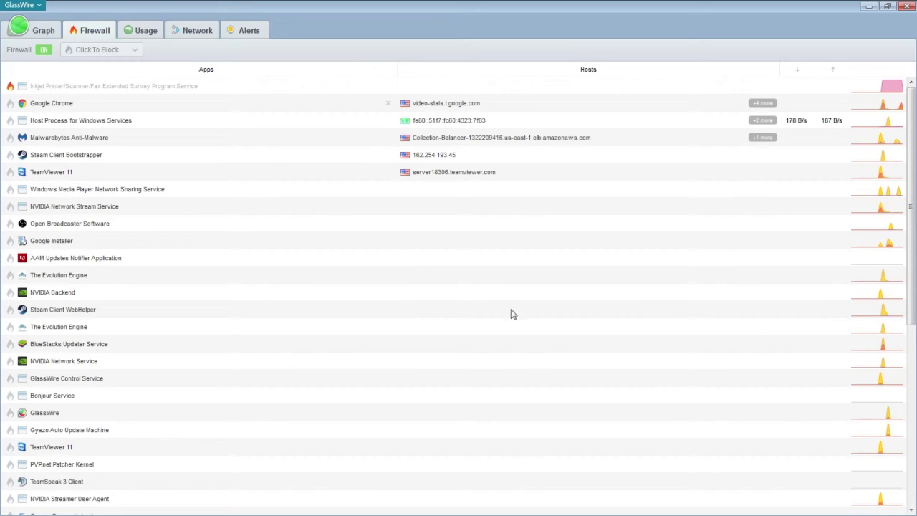
left_click(128, 30)
left_click(240, 31)
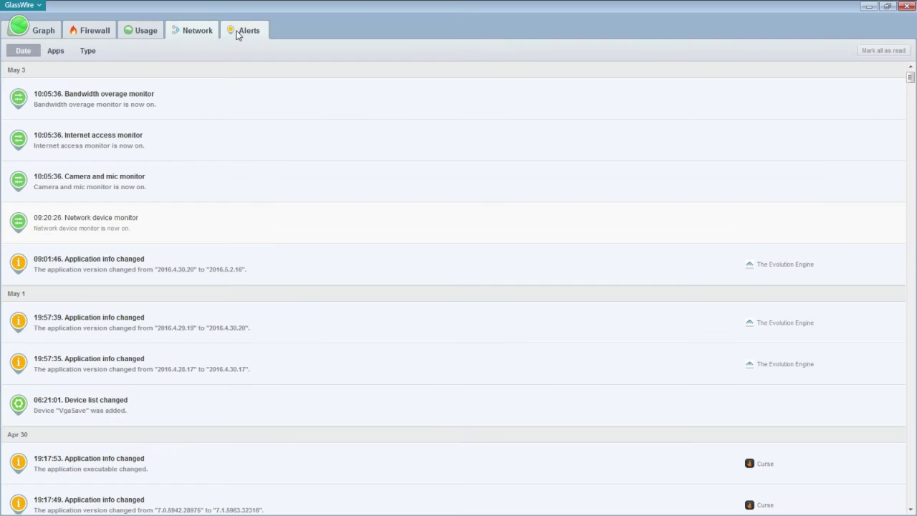
left_click(14, 6)
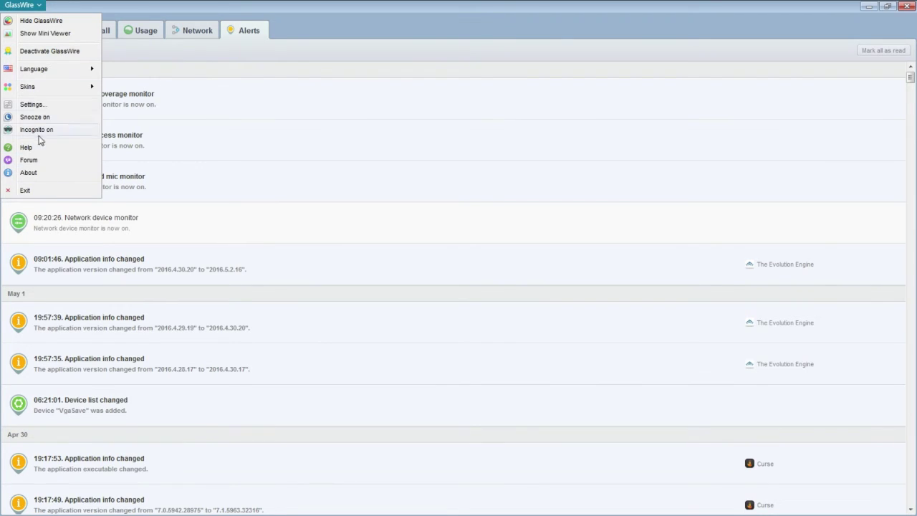
Close the main menu and bring up the Firewall tab's Click To Block choices.
left_click(128, 5)
left_click(108, 30)
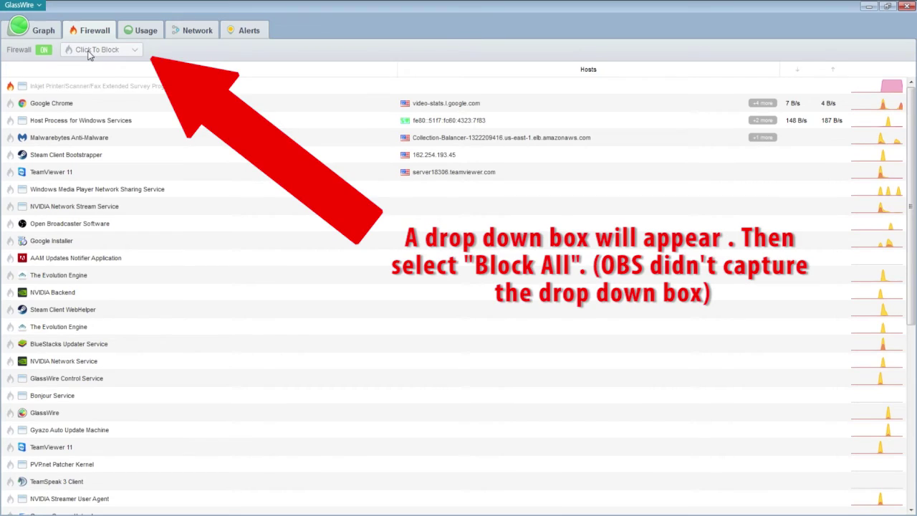
left_click(89, 51)
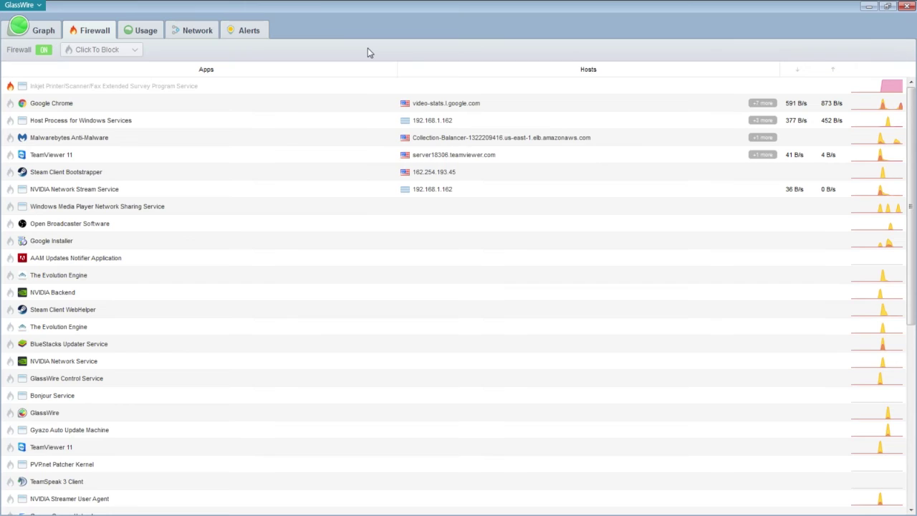
Open the GlassWire main program menu.
left_click(23, 5)
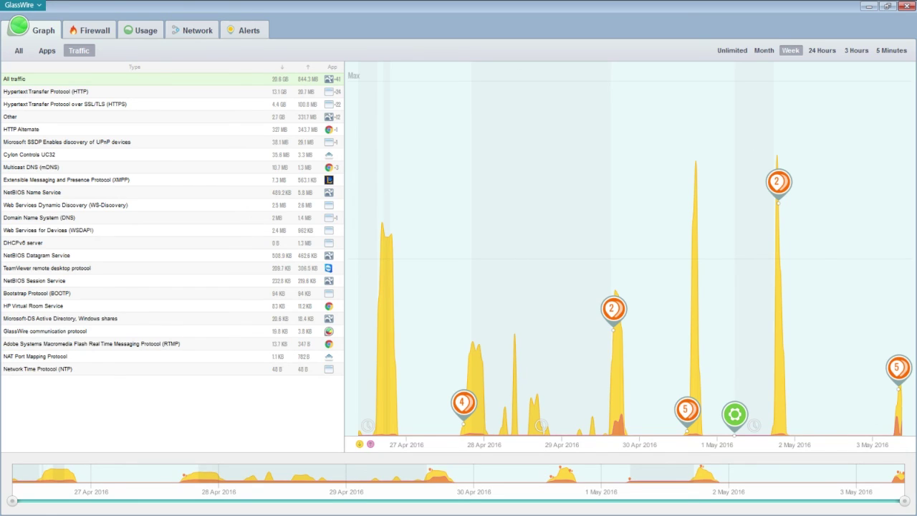
Set the traffic graph's time range to 5 Minutes.
left_click(900, 50)
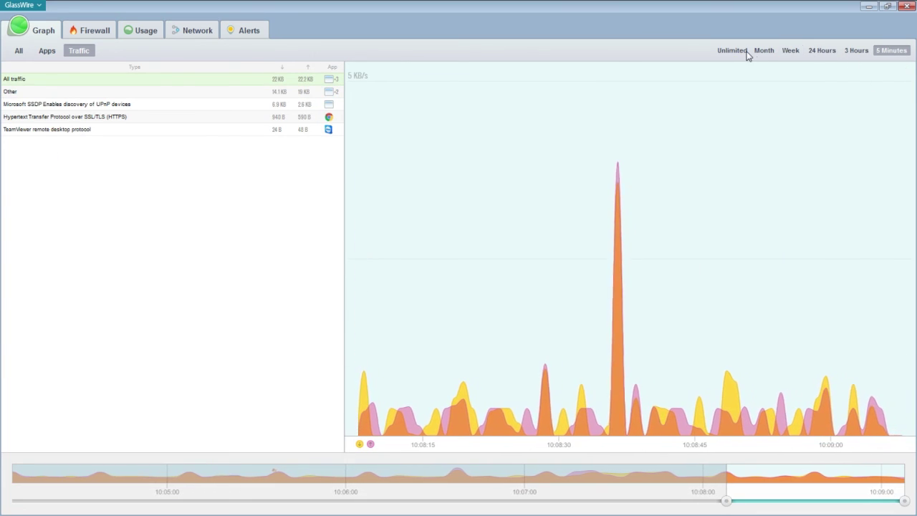